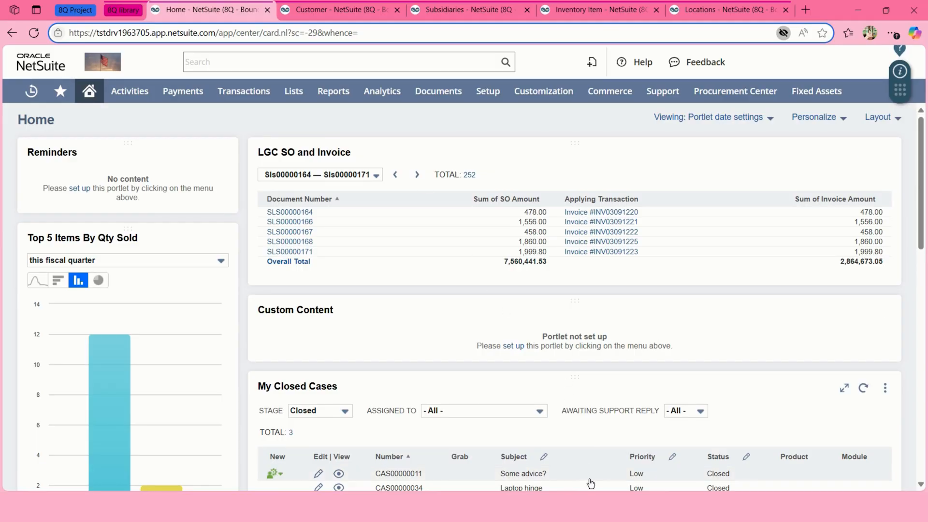
Switch from the NetSuite dashboard to the Excel 'Transaction upload' workbook.
key("alt+Tab")
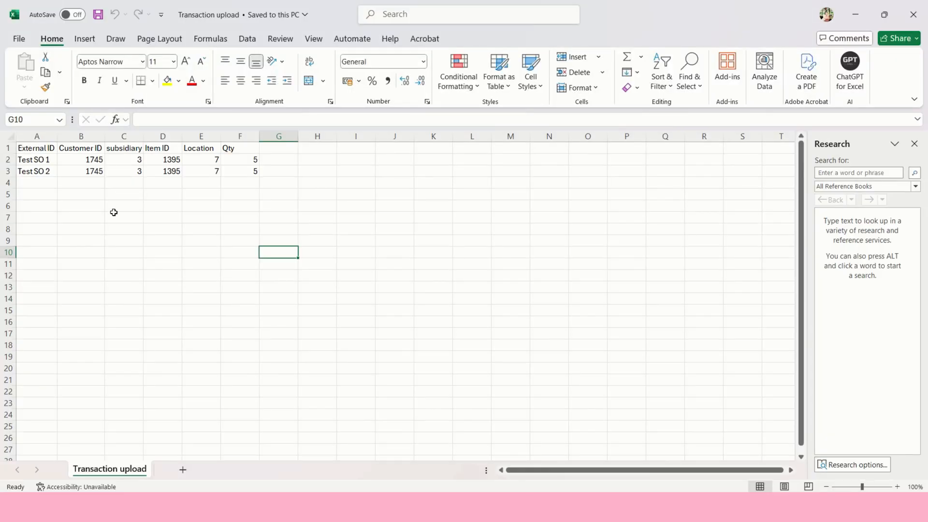
Review the header row and the External IDs of the two Test SO orders.
left_click(7, 148)
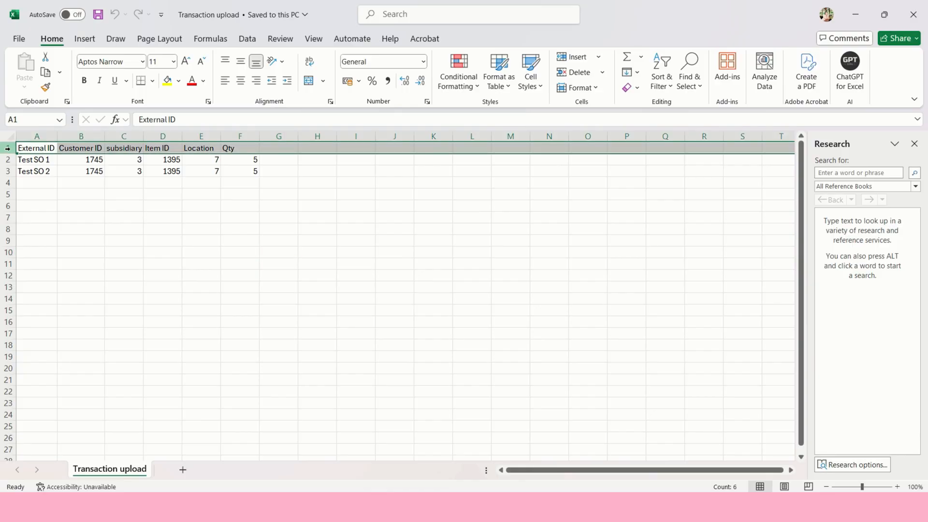
left_click(29, 172)
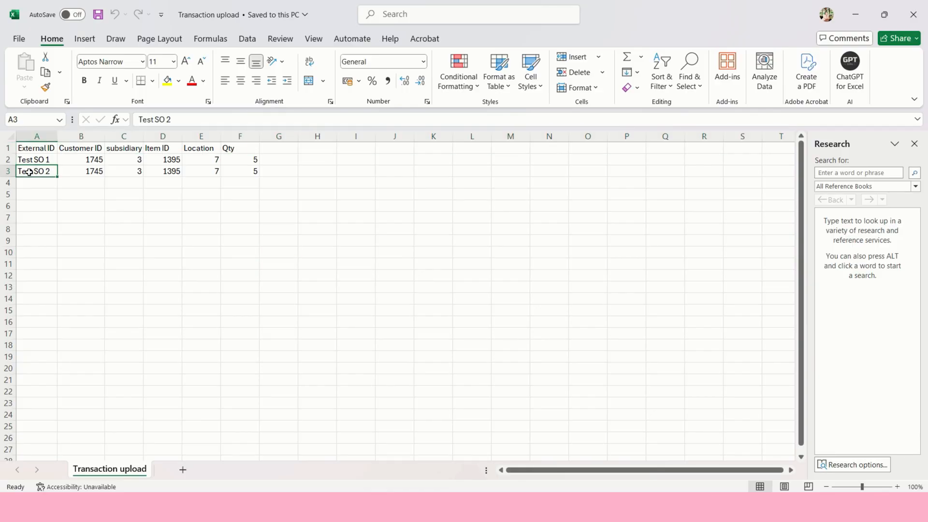
left_click(29, 146)
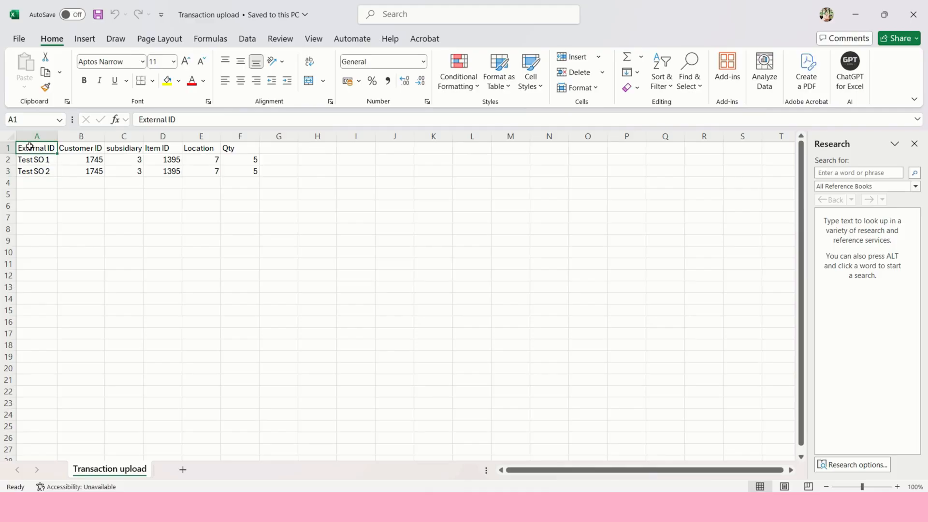
key("Down")
key("Down")
key("Up")
key("Down")
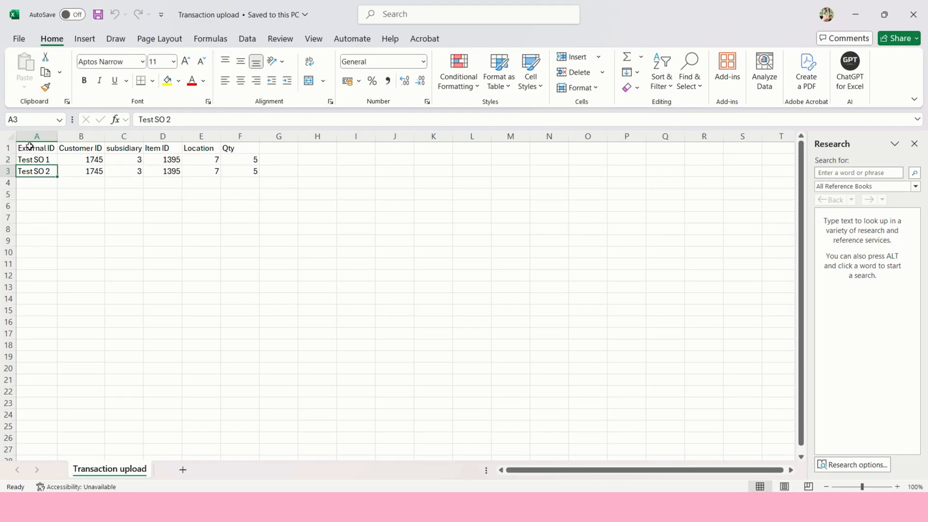
Compare the sheet's Customer ID column with the LGC Test Customer 2 record in NetSuite.
left_click(72, 149)
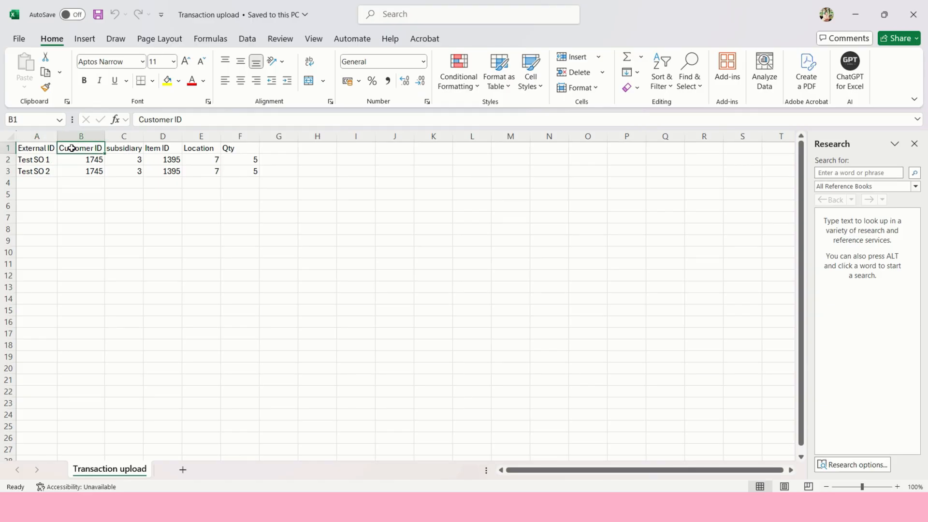
key("alt+Tab")
left_click(362, 9)
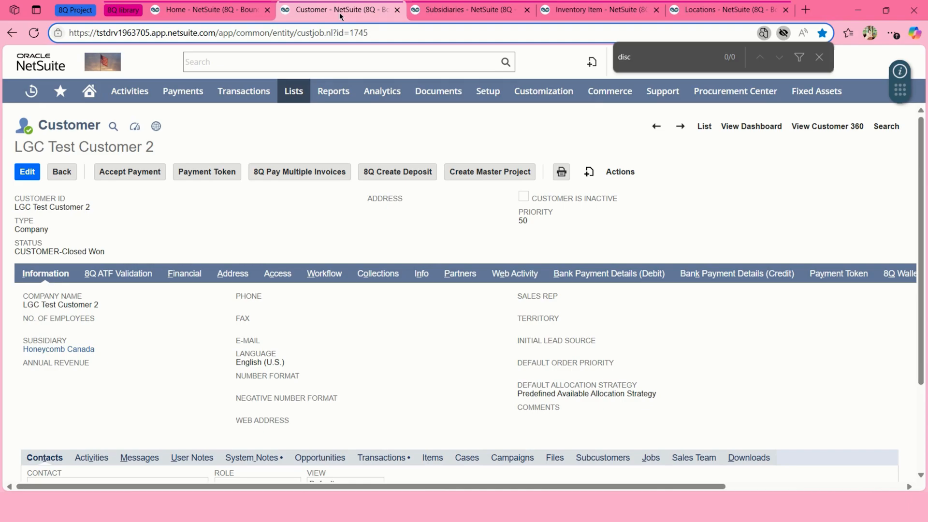
Match the customer record's internal ID against the first order's Customer ID value.
double_click(356, 33)
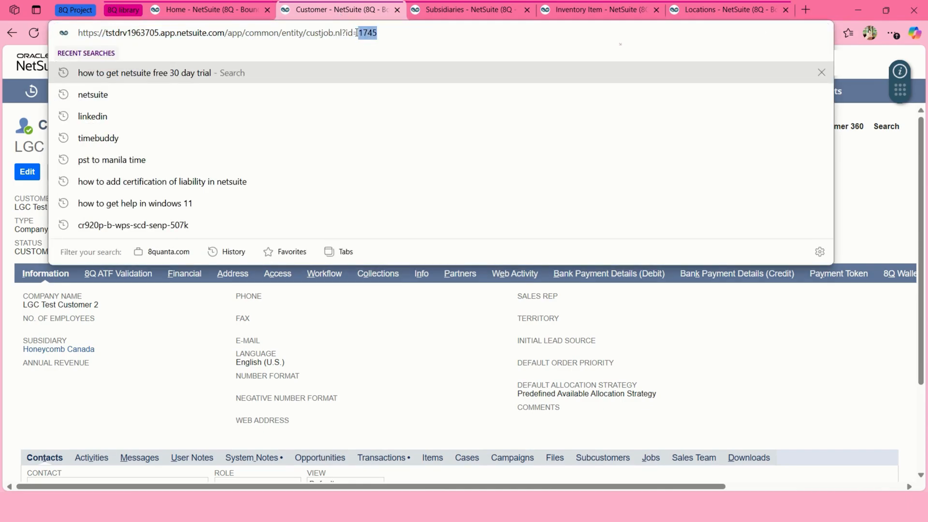
key("alt+Tab")
key("alt+Tab")
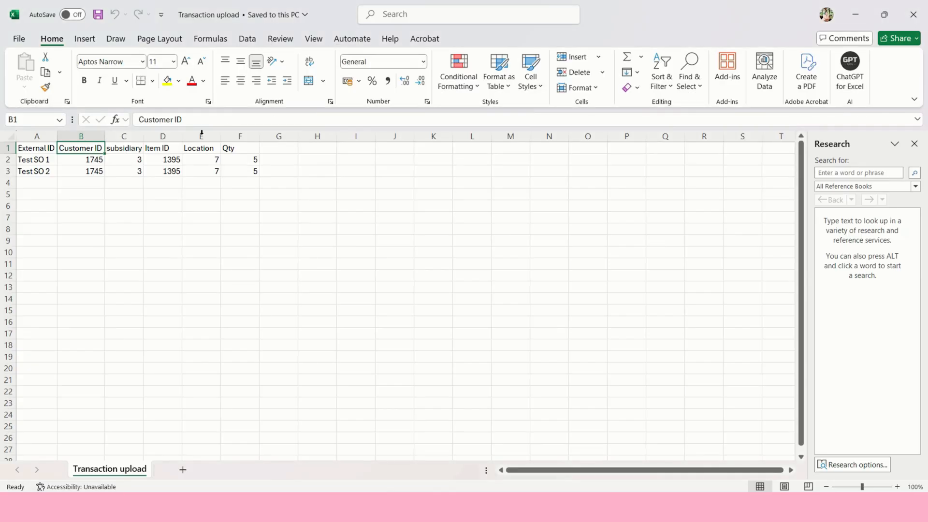
left_click(94, 160)
key("alt+Tab")
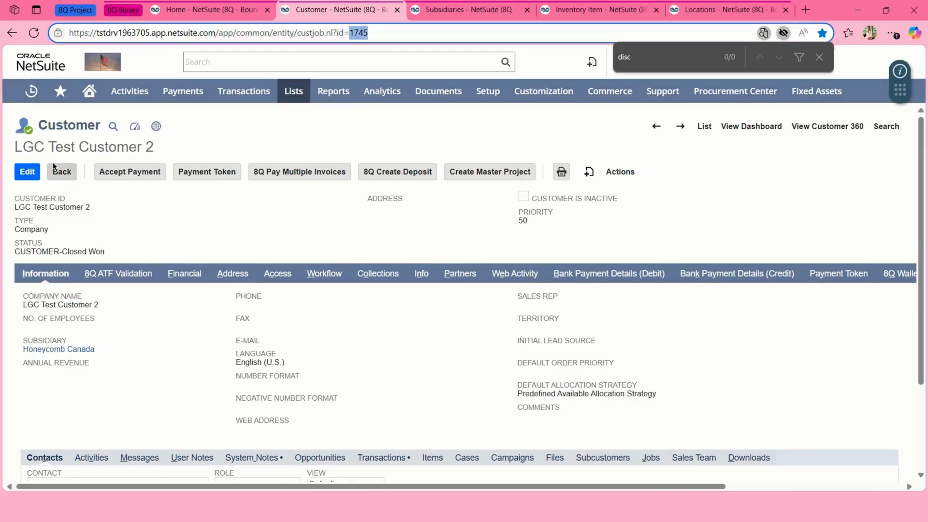
key("alt+Tab")
key("alt+Tab")
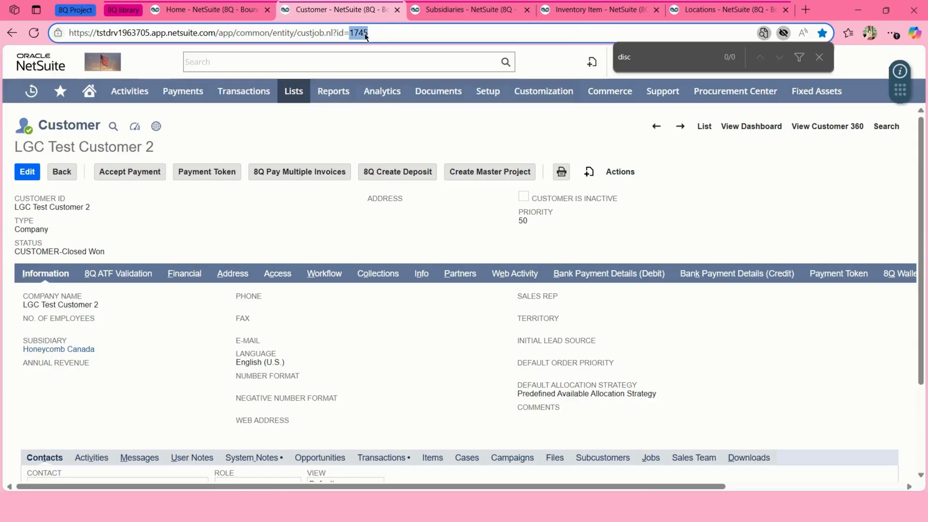
Confirm subsidiary internal ID 3 is Honeycomb Holdings Inc., matching the sheet's subsidiary value.
left_click(443, 13)
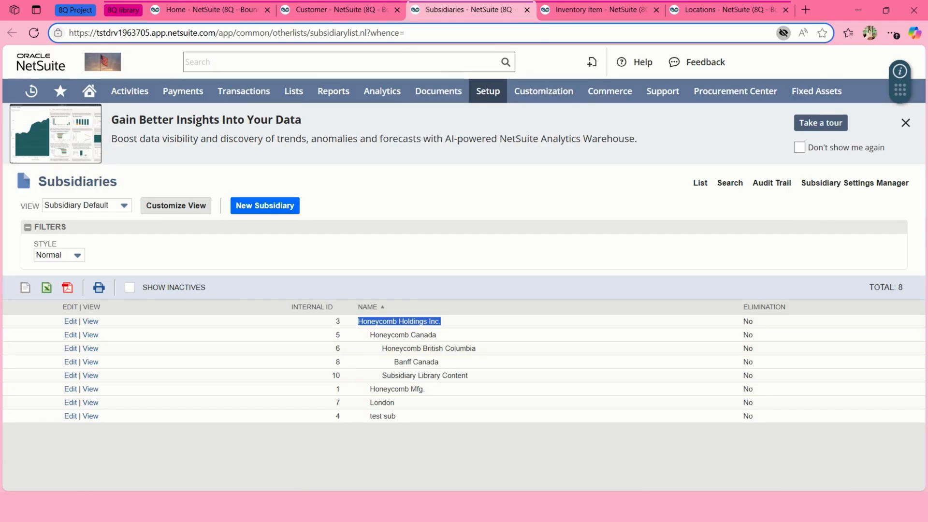
key("alt+Tab")
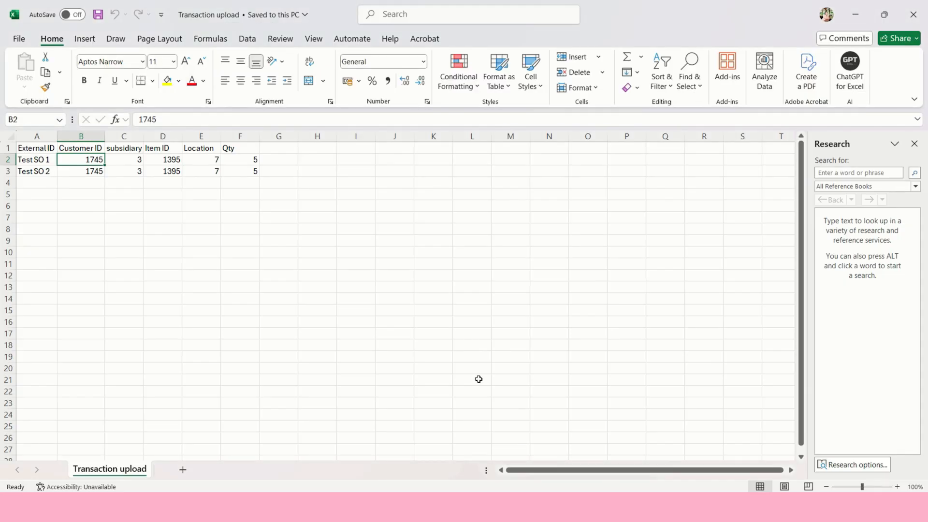
left_click(129, 162)
key("alt+Tab")
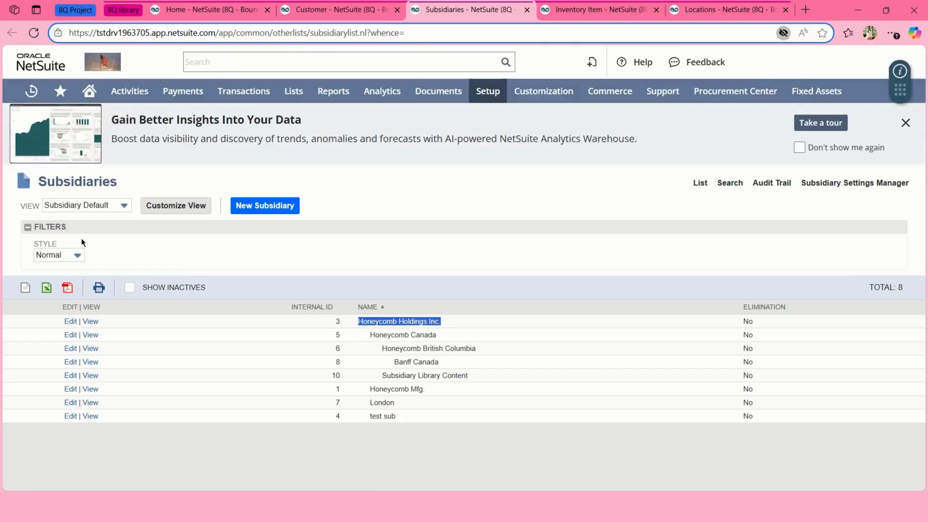
key("alt+Tab")
left_click(170, 160)
key("alt+Tab")
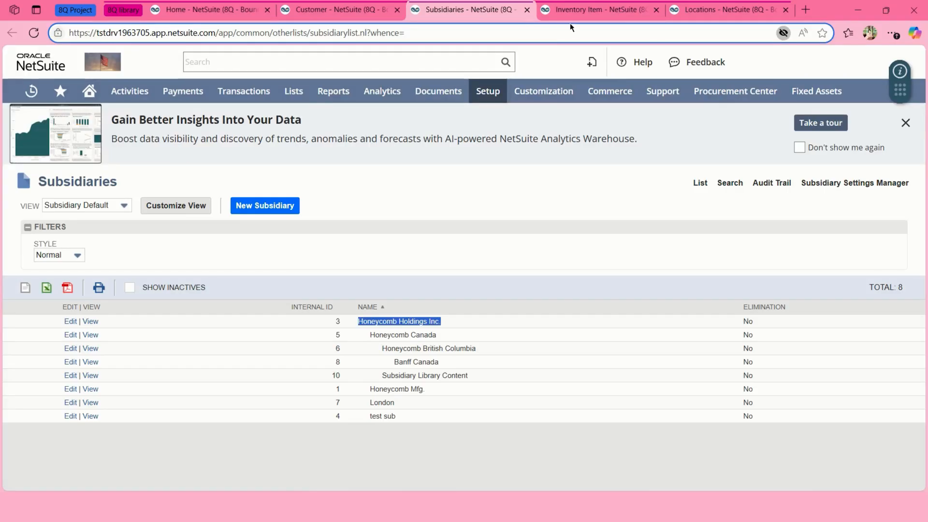
Compare Library Content Item 1's internal ID 1395 with the sheet's Item ID.
left_click(580, 10)
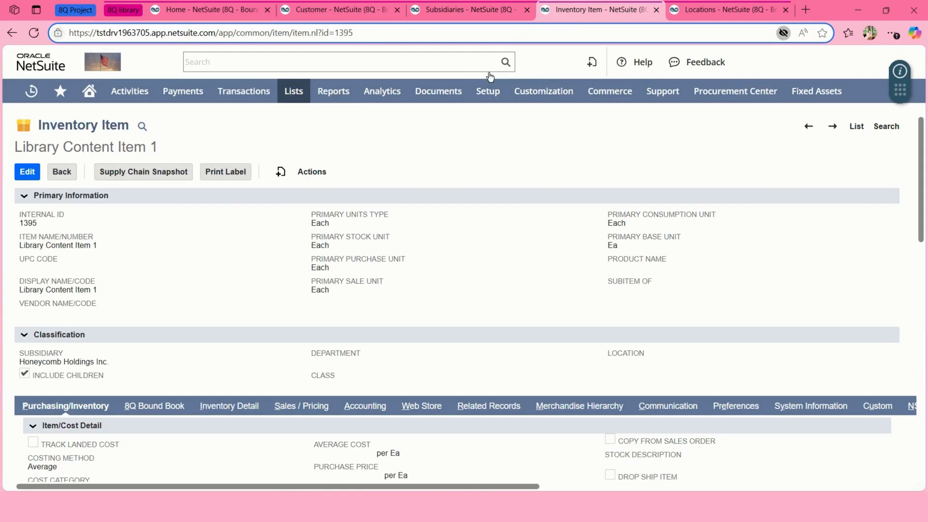
double_click(345, 33)
left_click(470, 9)
key("ctrl+Tab")
key("alt+Tab")
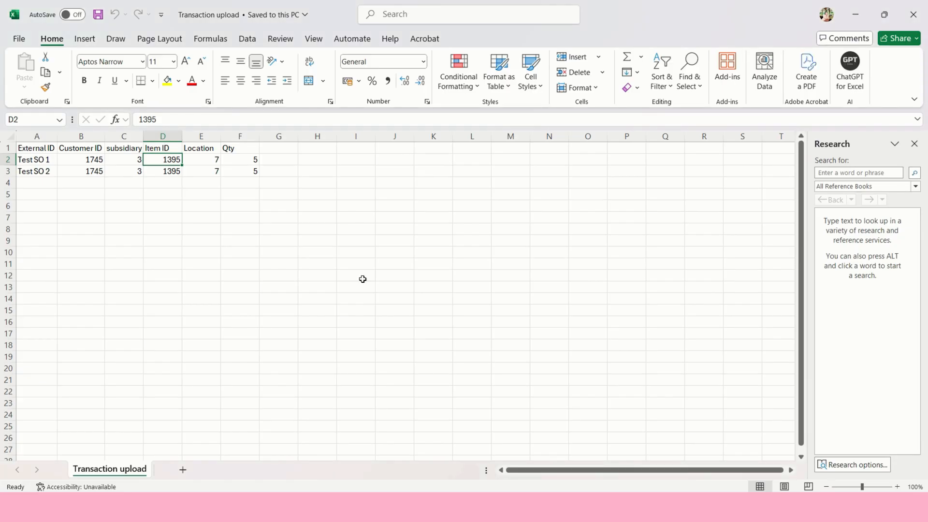
key("alt+Tab")
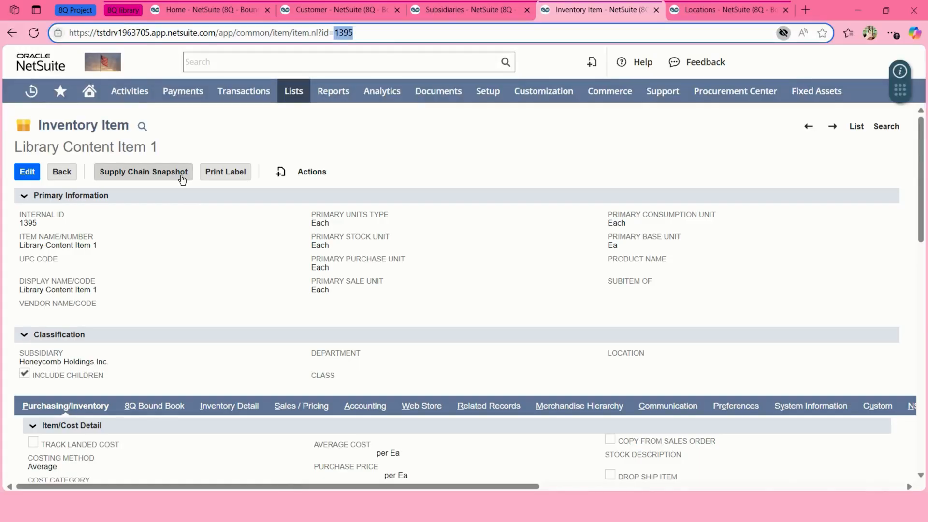
key("alt+Tab")
Verify Location internal ID 7 is My Warehouse, matching the sheet's Location values.
left_click(207, 161)
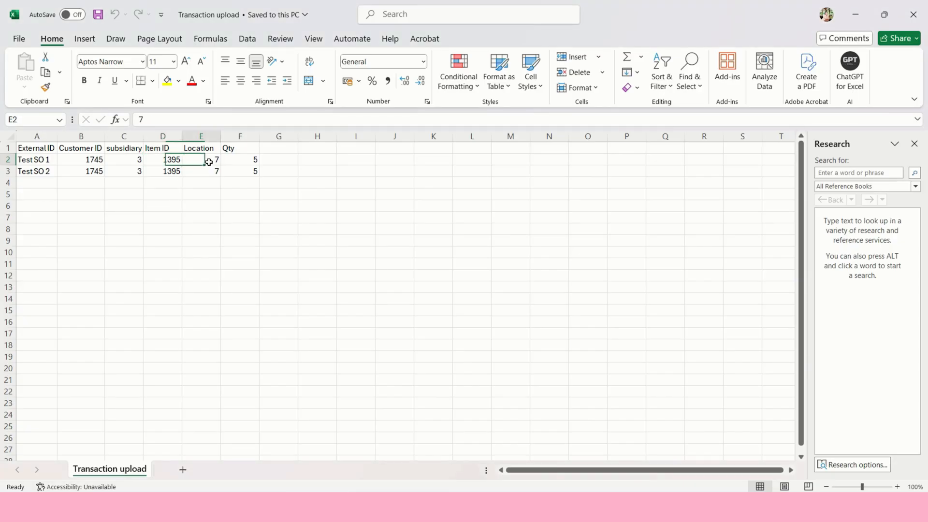
key("alt+Tab")
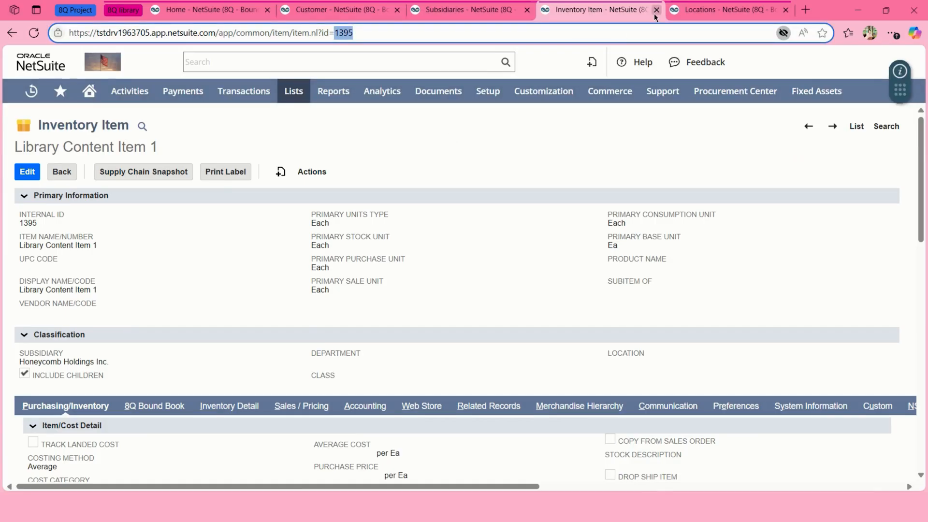
left_click(683, 13)
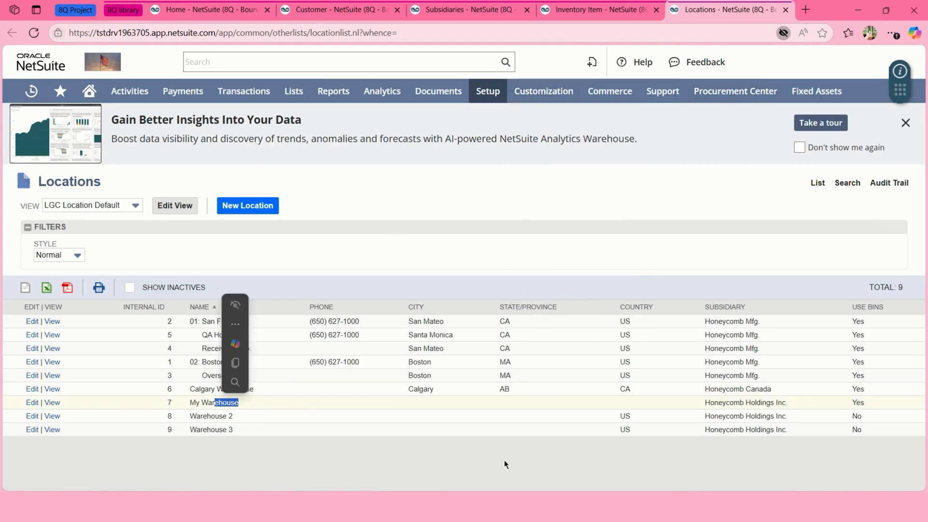
key("alt+Tab")
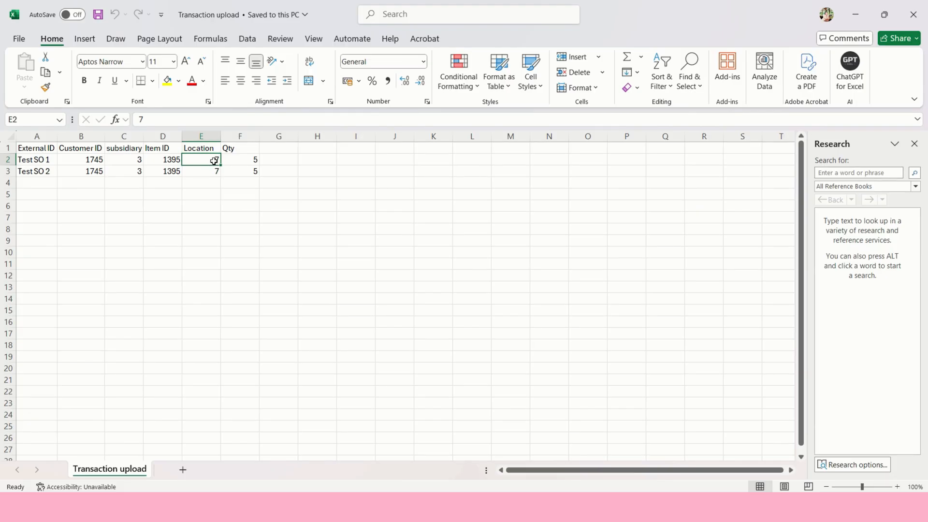
key("alt+Tab")
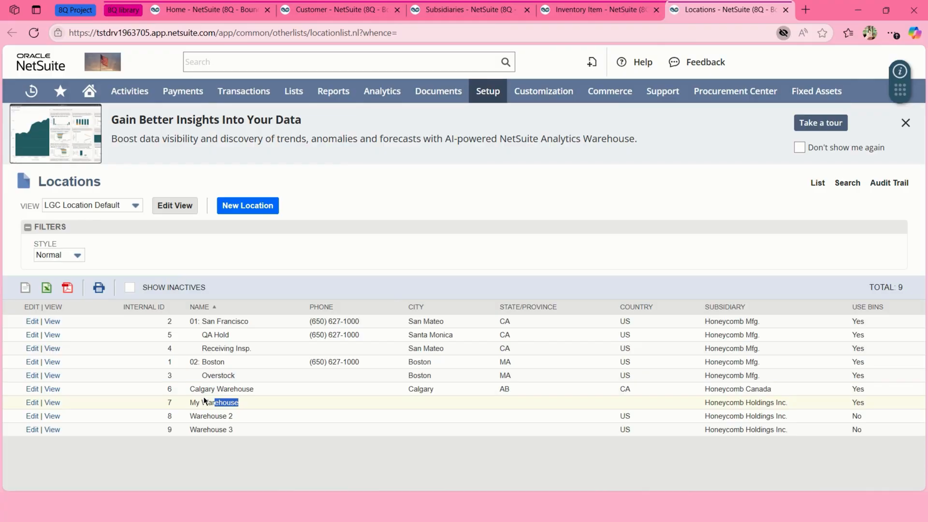
key("alt+Tab")
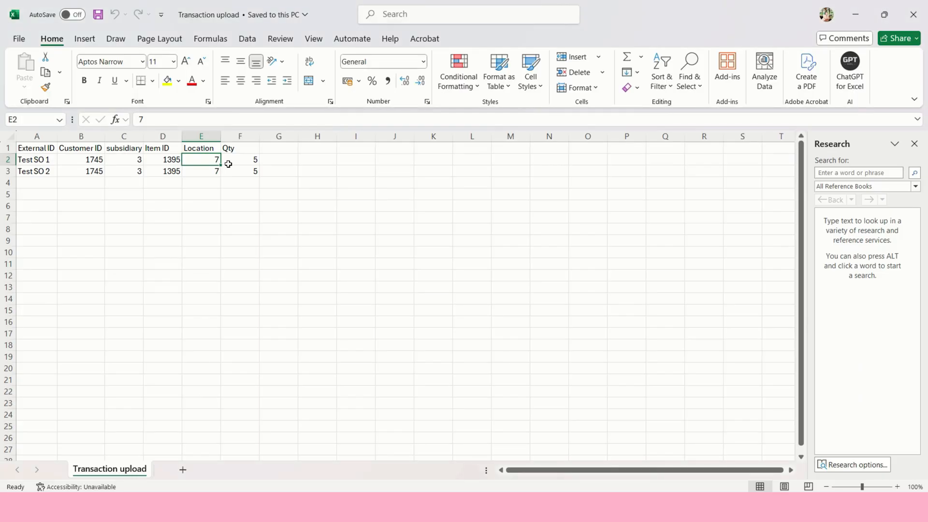
left_click(228, 165)
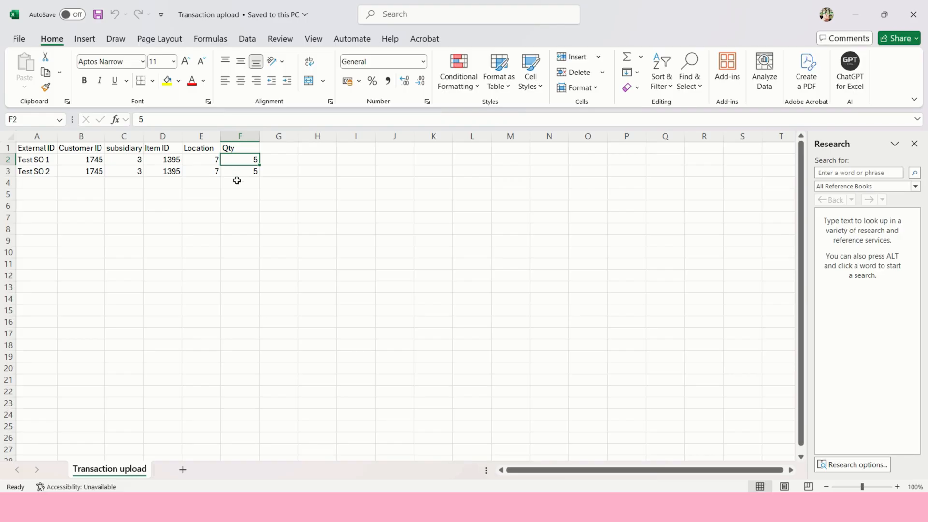
key("alt+Tab")
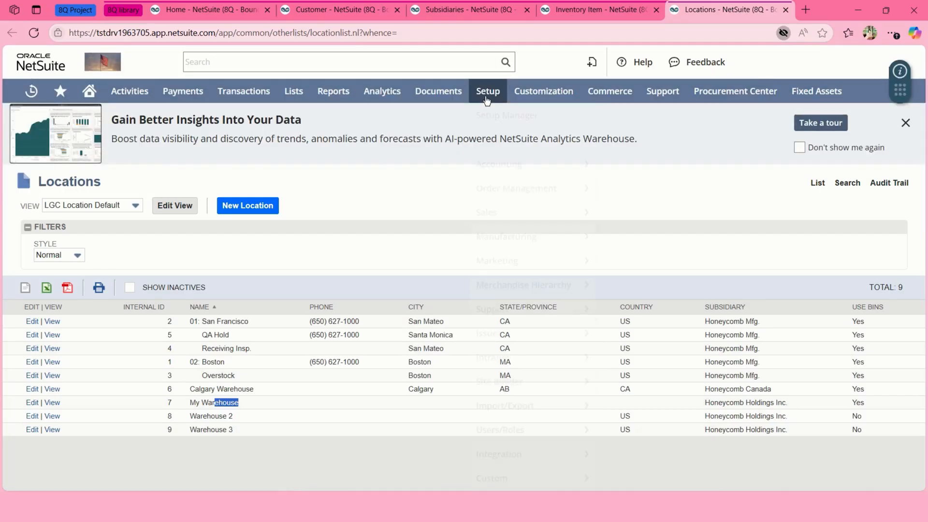
Open Setup > Import/Export > Saved CSV Imports in a new browser tab.
mouse_move(487, 94)
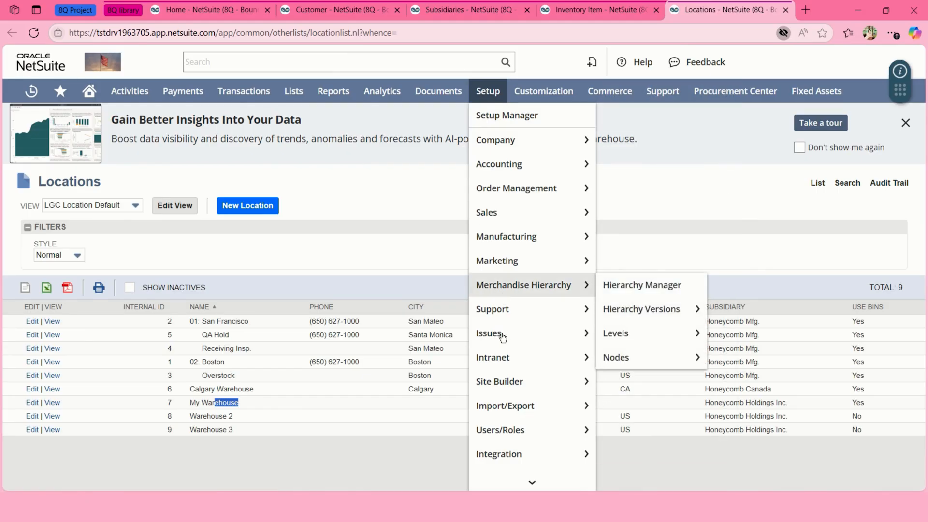
mouse_move(505, 405)
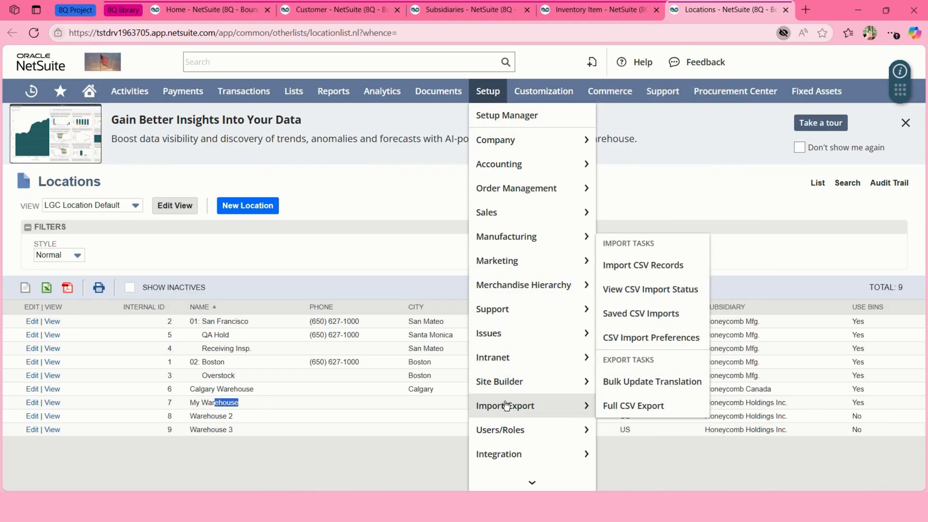
middle_click(640, 313)
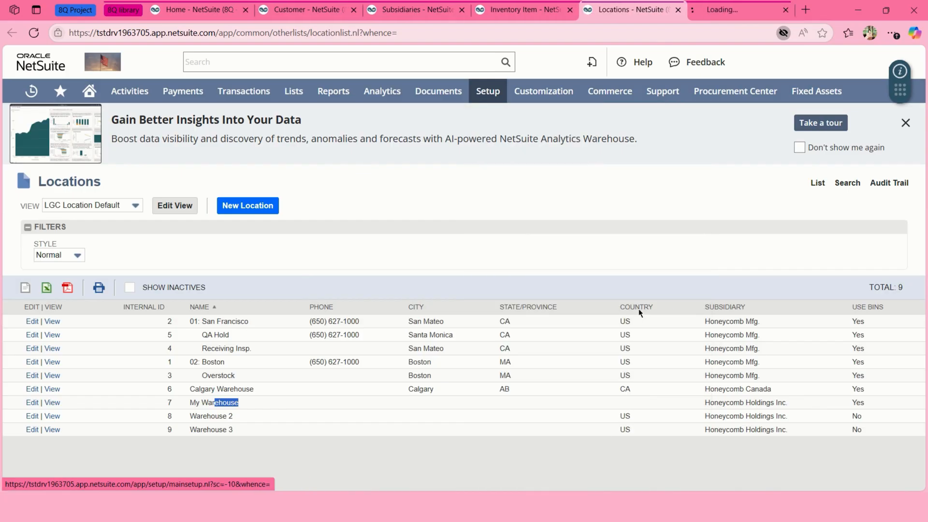
left_click(710, 14)
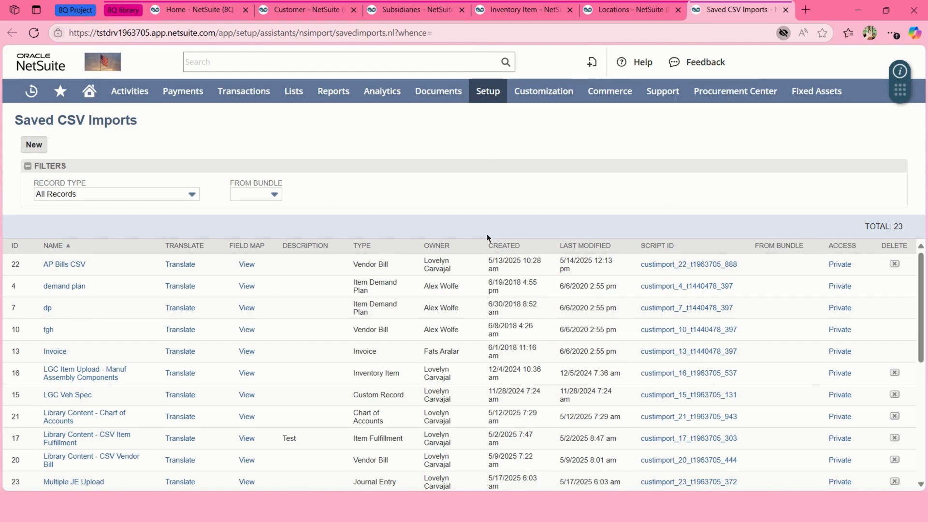
Launch the 'Upload Transactions trial' saved import in the Import Assistant.
scroll(362, 353, "down", 5)
scroll(362, 353, "down", 1)
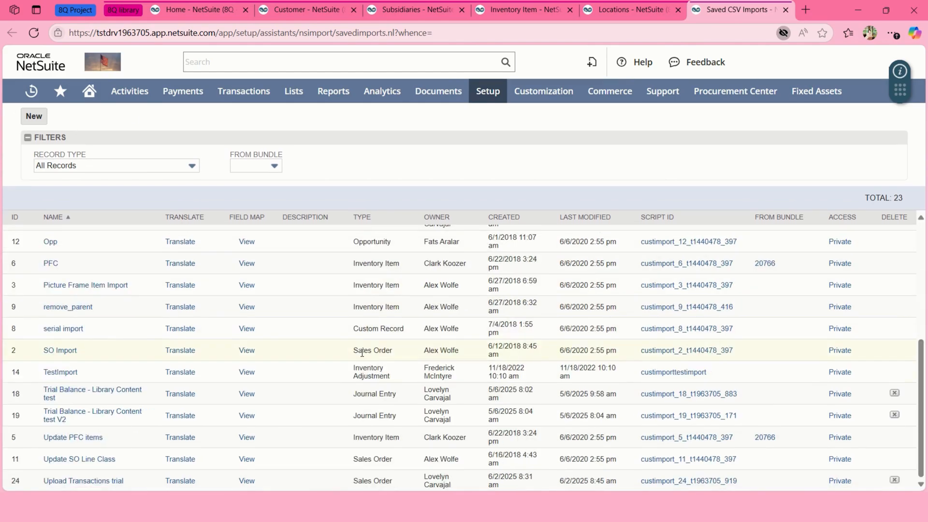
left_click(99, 481)
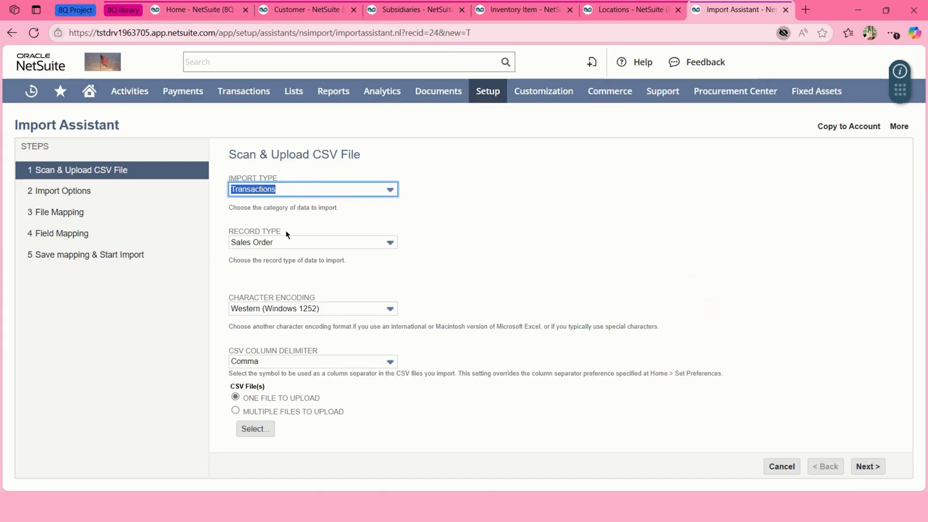
left_click(285, 249)
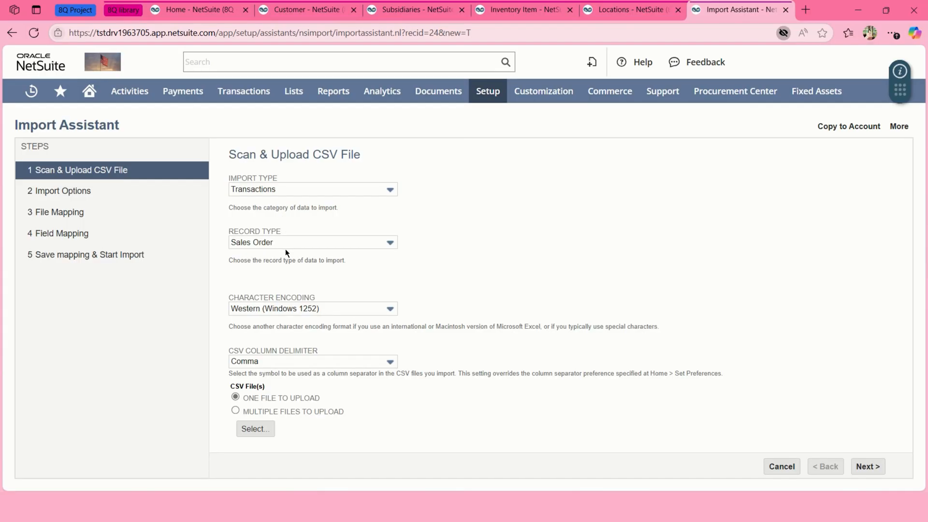
Keep Sales Order as record type, attach Transaction upload.csv, and continue to Import Options.
left_click(282, 245)
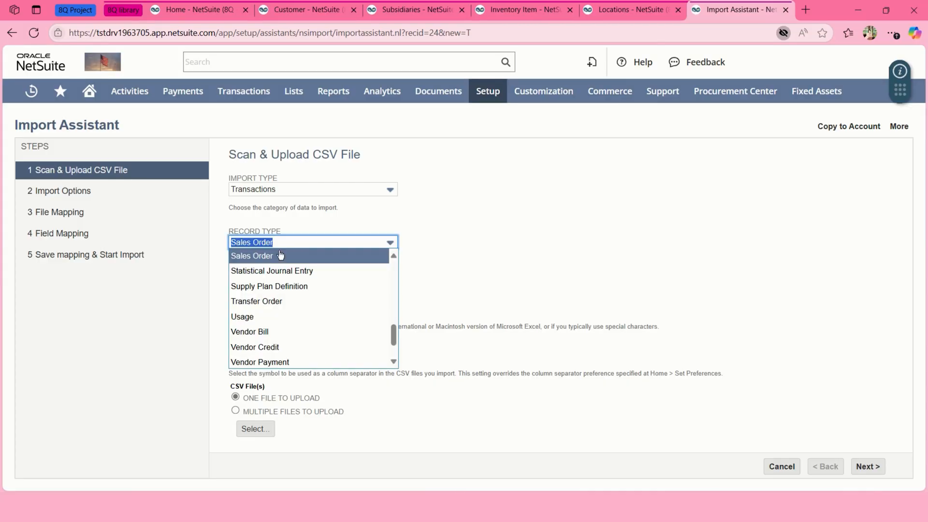
left_click(279, 255)
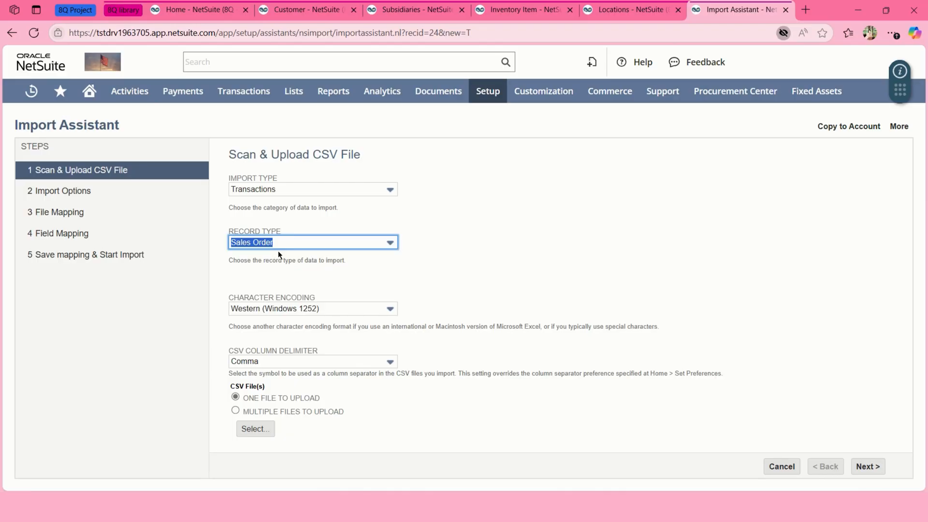
left_click(250, 428)
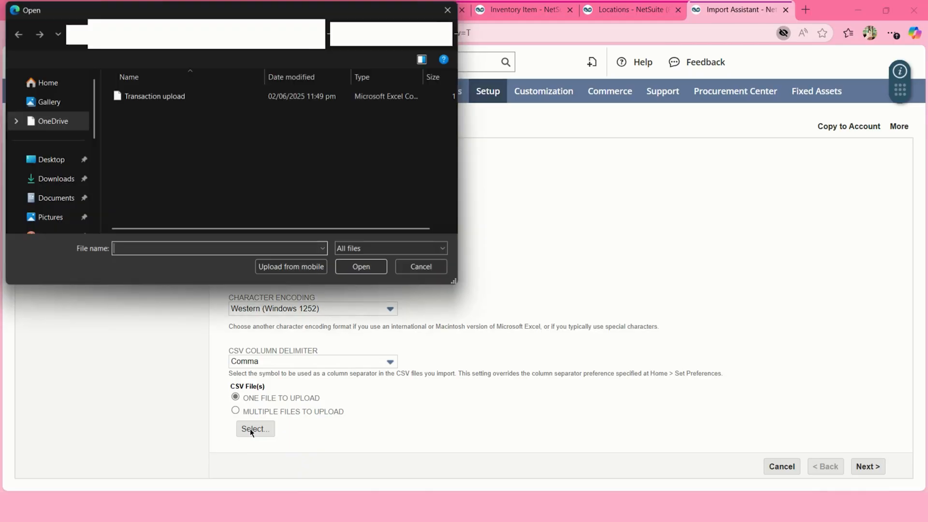
left_click(223, 97)
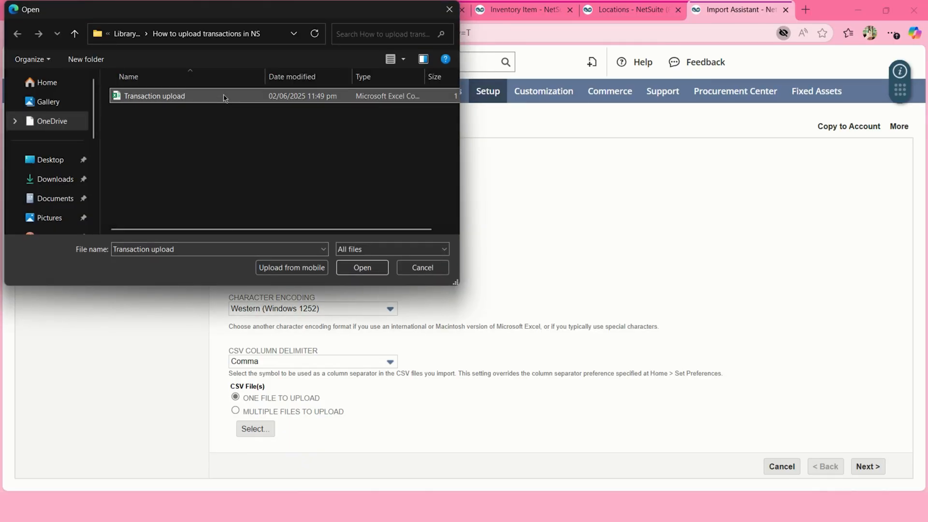
double_click(223, 97)
left_click(859, 467)
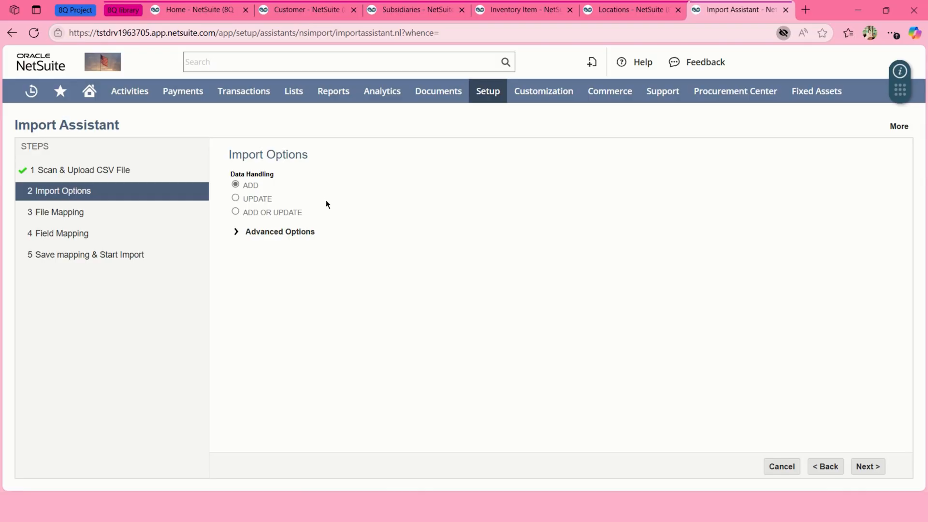
Leave Data Handling as Add and advance to Field Mapping.
left_click(869, 468)
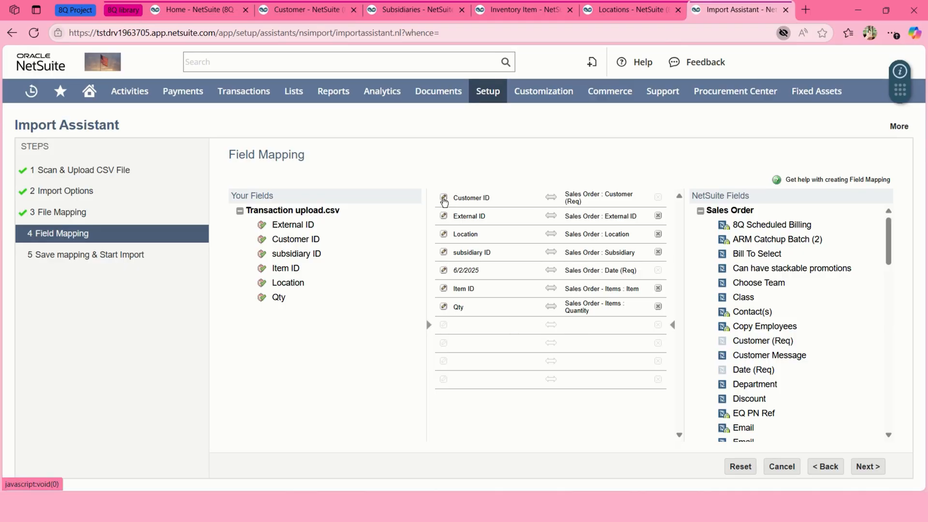
Set Customer, Location, Subsidiary and Item references to Internal ID, then proceed to saving.
left_click(443, 198)
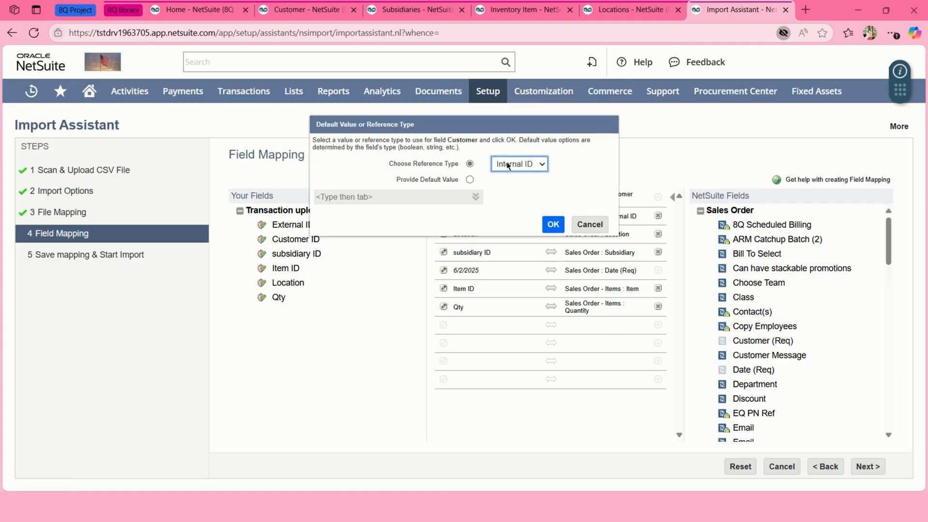
left_click(553, 224)
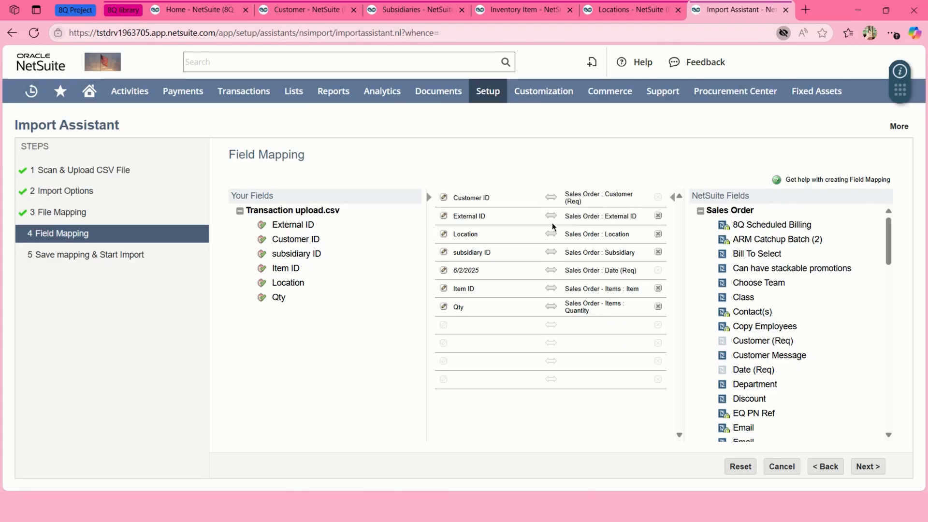
left_click(443, 234)
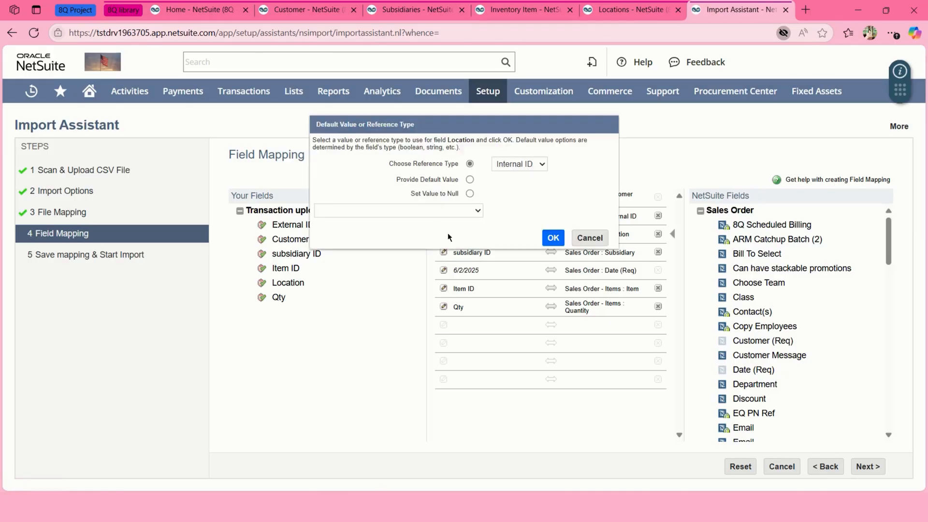
left_click(548, 244)
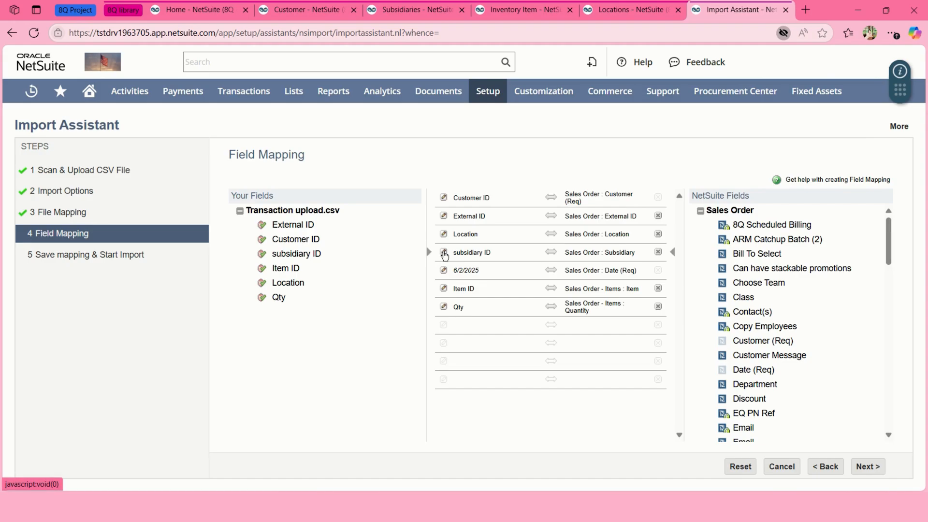
left_click(444, 253)
left_click(551, 236)
left_click(444, 288)
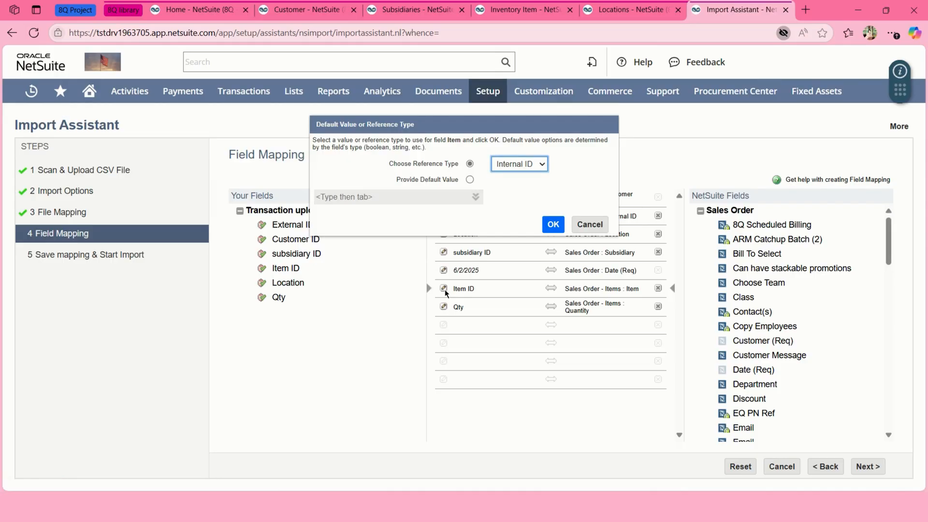
left_click(551, 227)
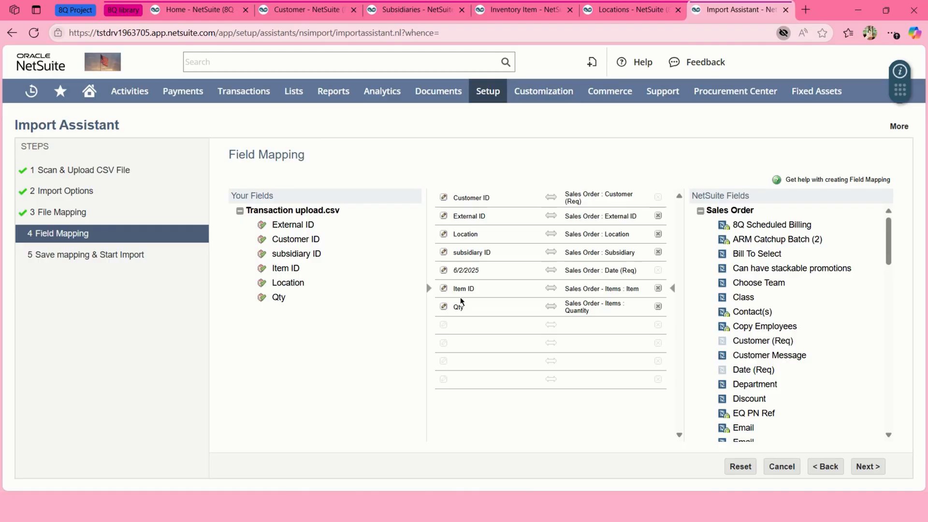
left_click(874, 470)
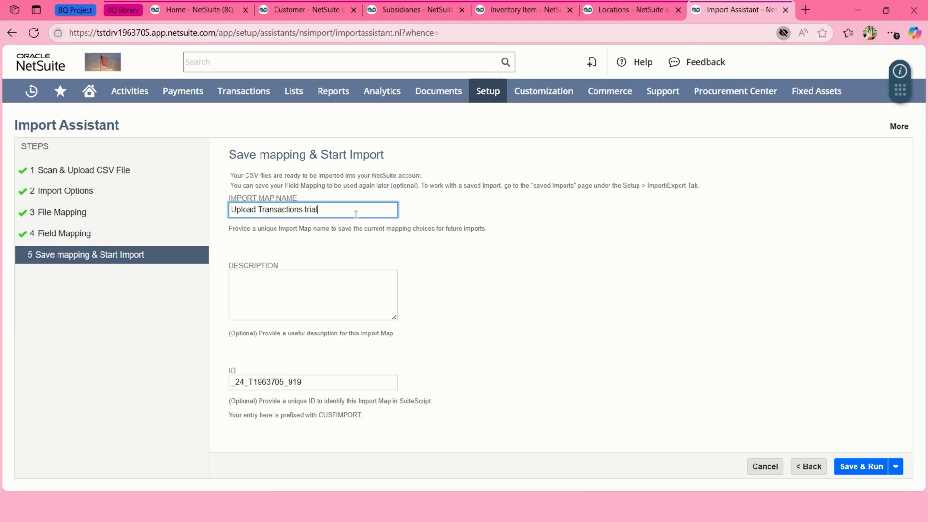
Save the 'Upload Transactions trial' map over the existing one, run it, and check job status.
left_click(858, 468)
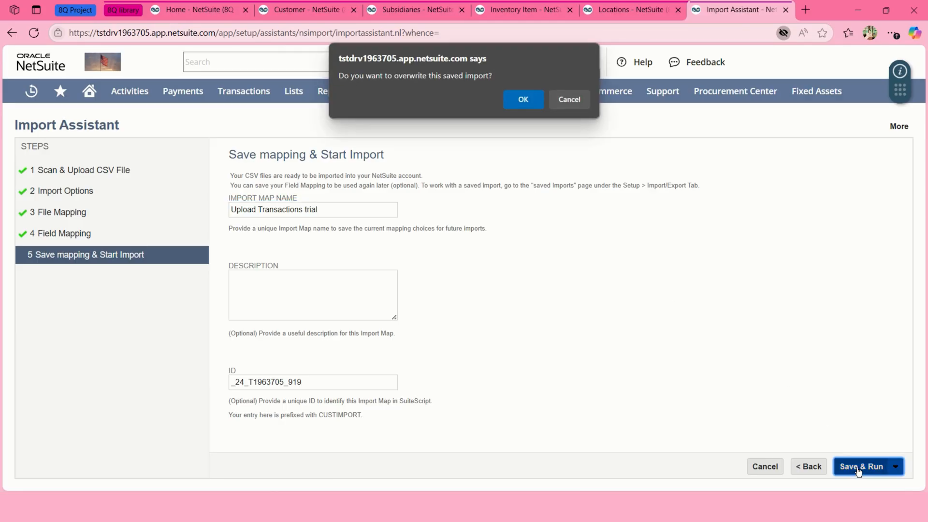
left_click(519, 98)
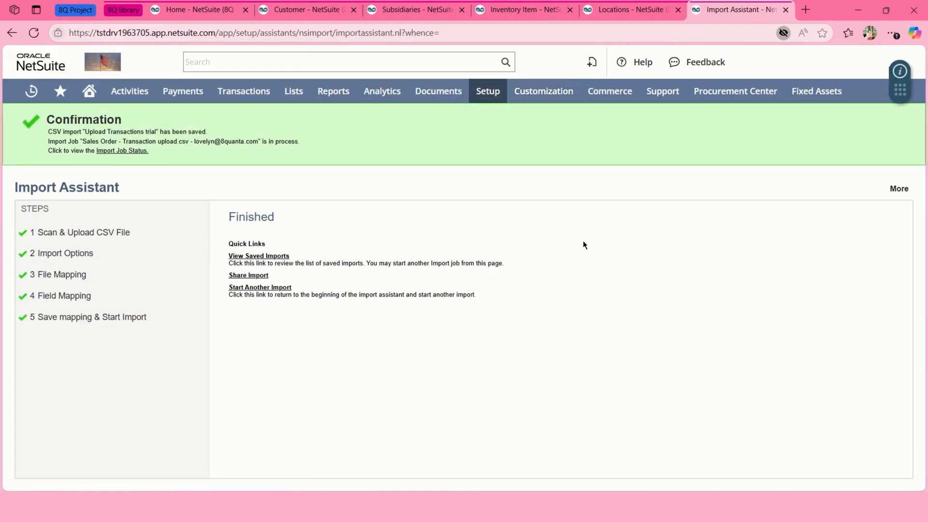
left_click(122, 150)
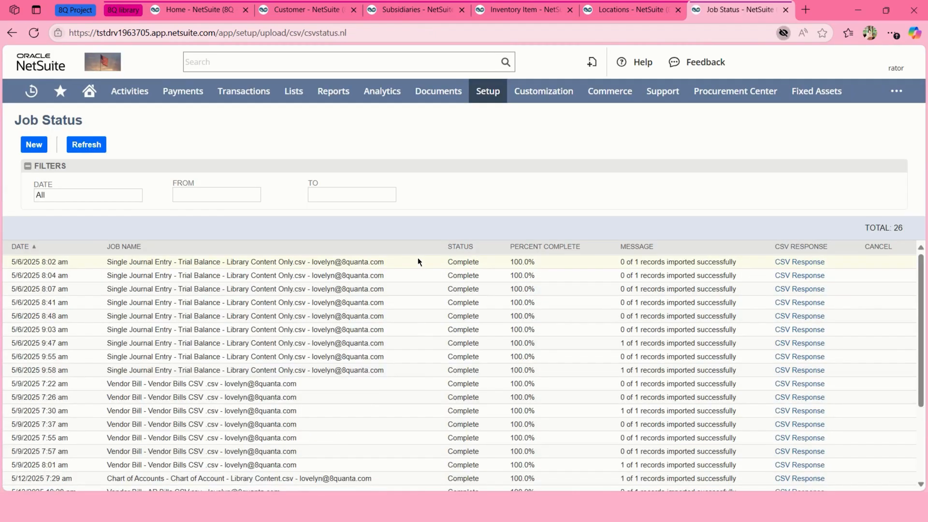
Refresh the Import Job Status list until the 8:58 am Transaction upload.csv job shows Complete, 2 of 2 imported.
scroll(422, 329, "down", 5)
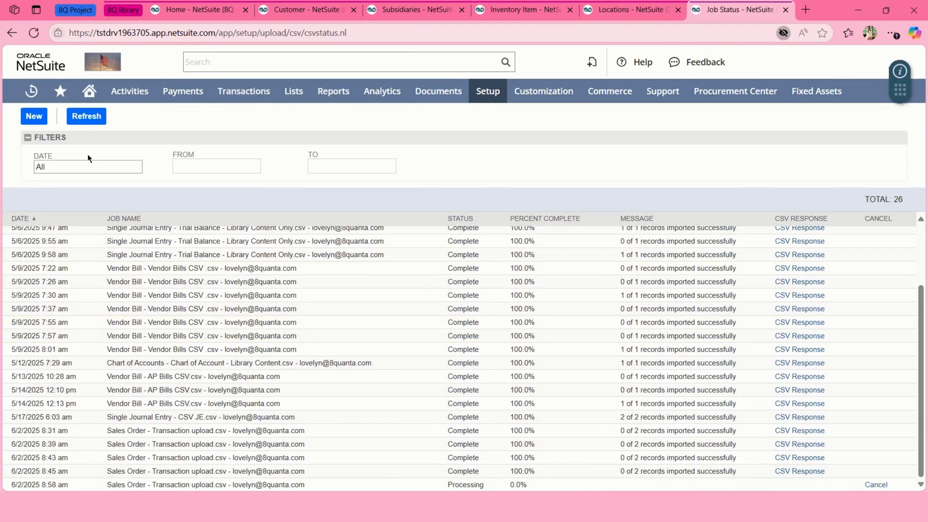
left_click(86, 116)
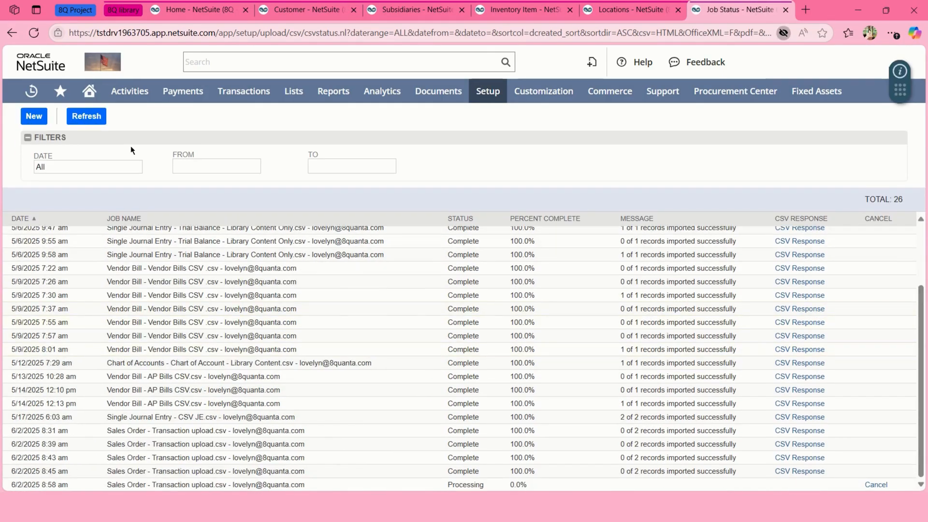
left_click(94, 121)
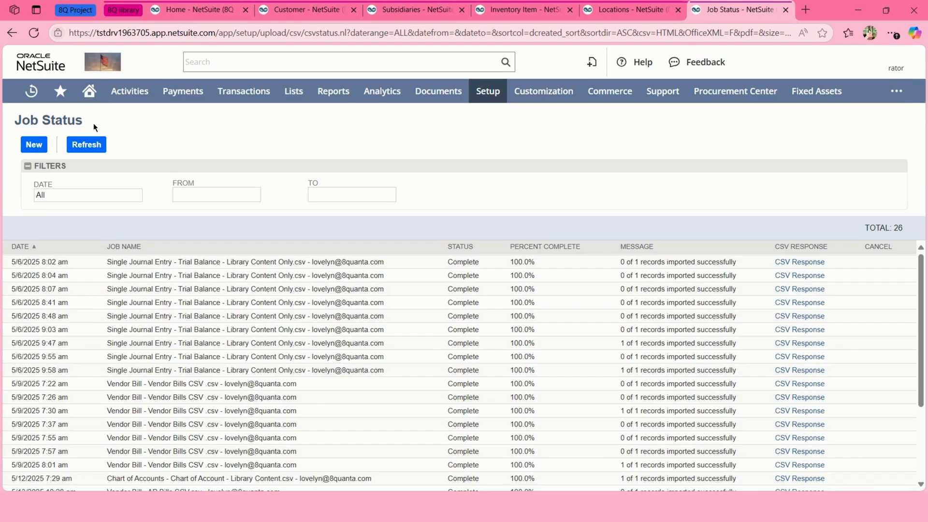
scroll(245, 393, "down", 2)
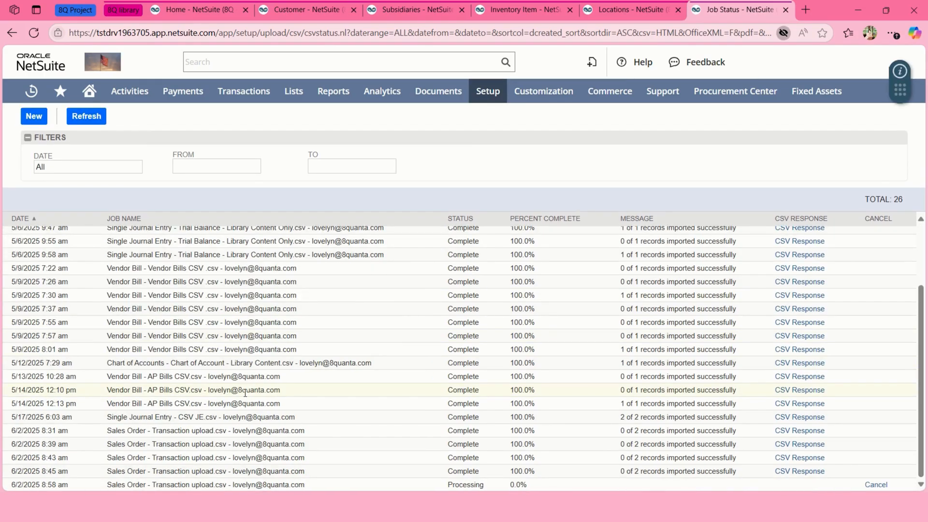
left_click(86, 116)
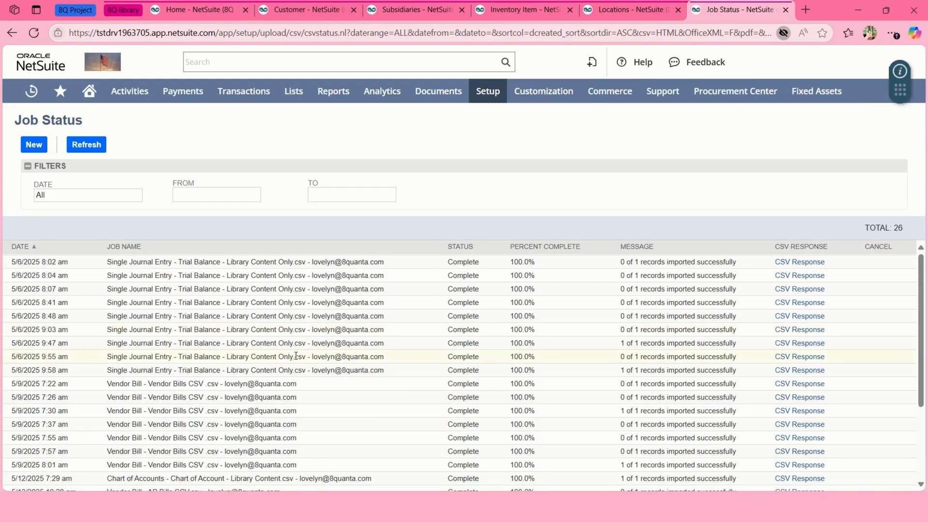
scroll(297, 355, "down", 3)
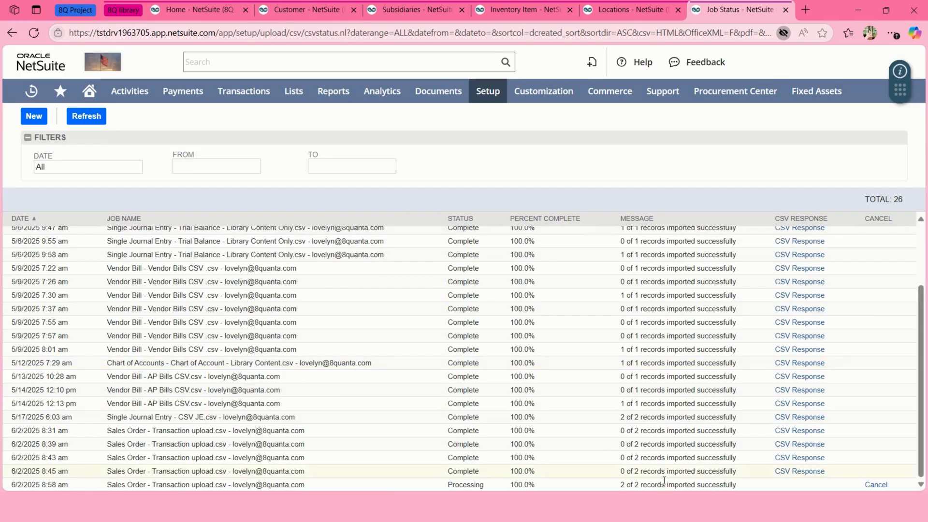
left_click(95, 118)
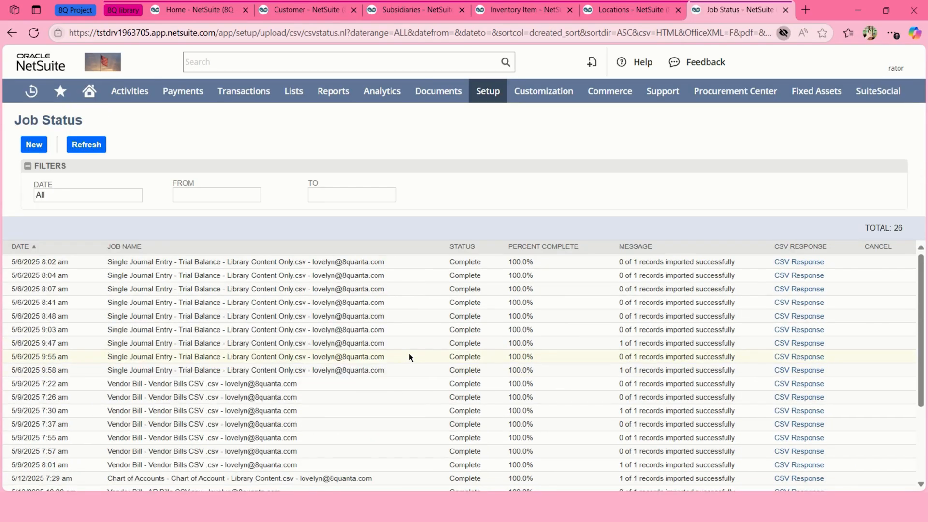
scroll(409, 353, "down", 3)
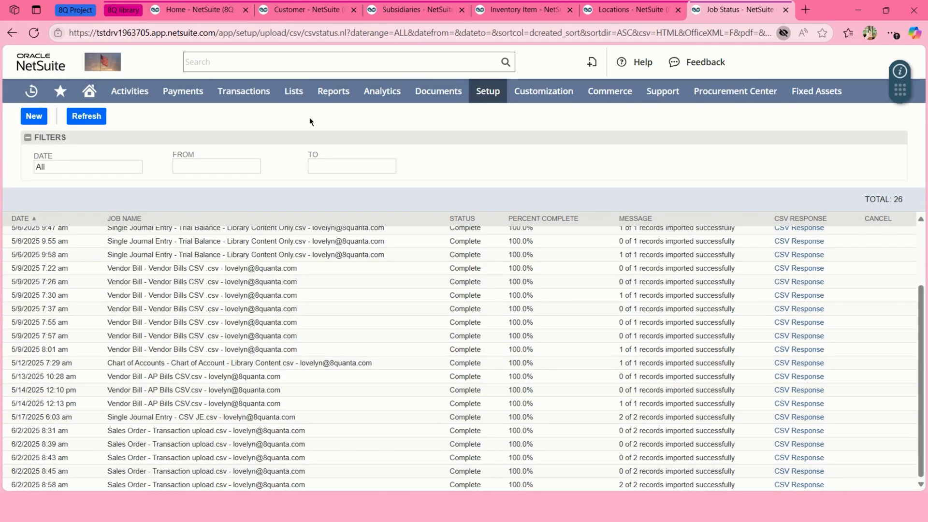
Open the Sales Orders list from Transactions > Sales > Enter Sales Orders in a background tab.
mouse_move(263, 93)
mouse_move(310, 238)
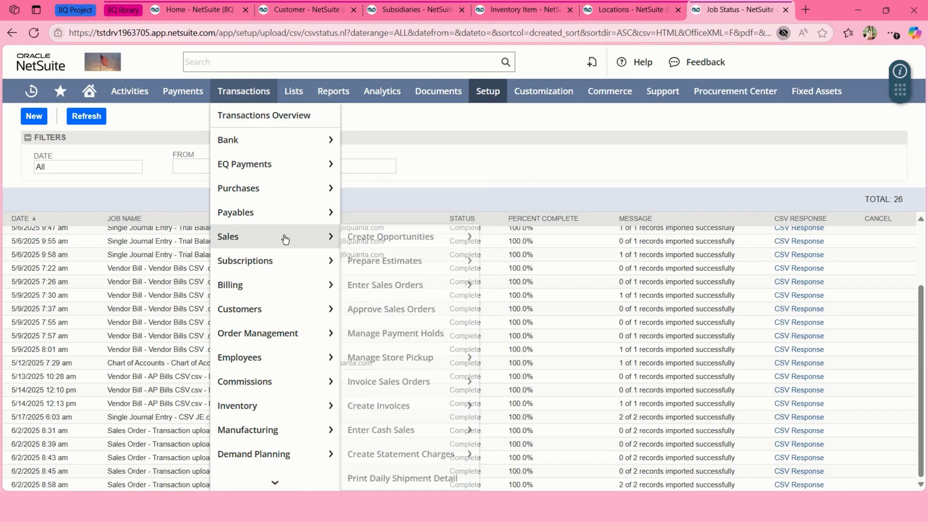
mouse_move(423, 285)
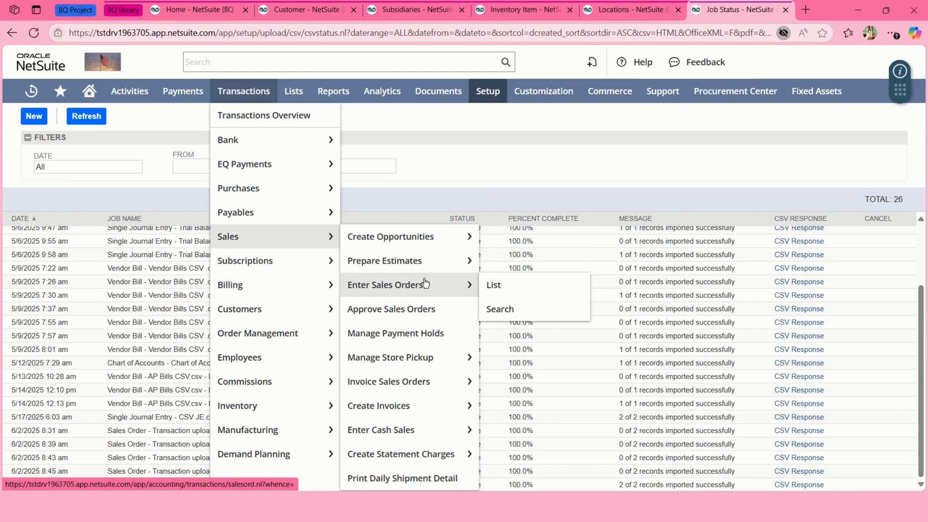
middle_click(483, 287)
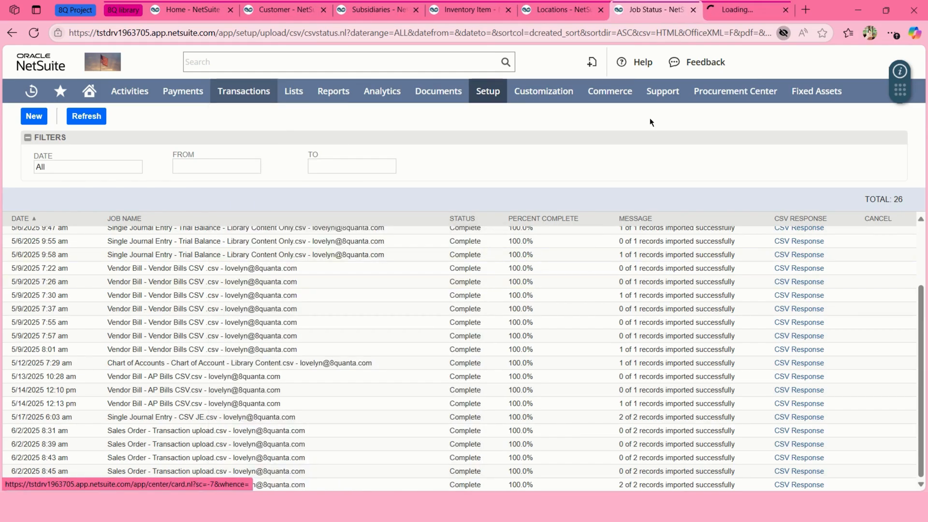
Switch to the Sales Orders list and open the two new 6/2/2025 orders in separate tabs.
left_click(744, 11)
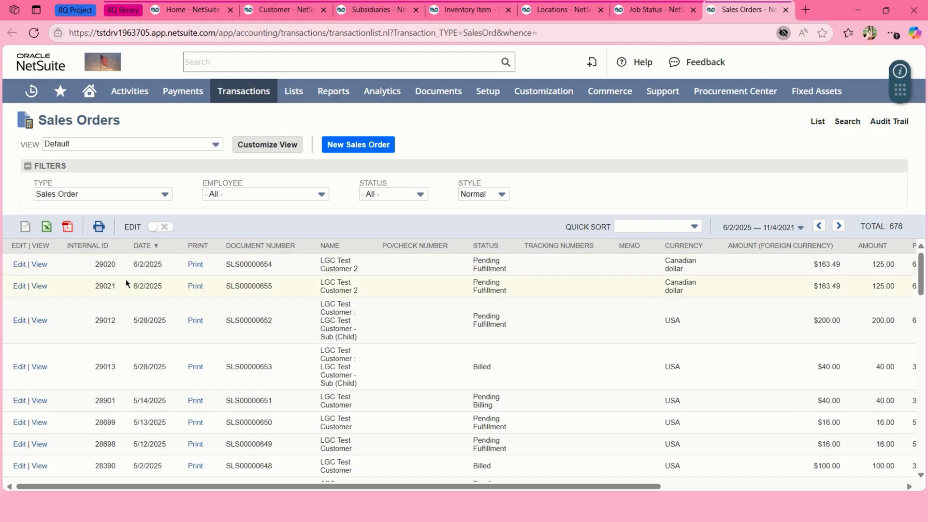
middle_click(43, 268)
middle_click(42, 287)
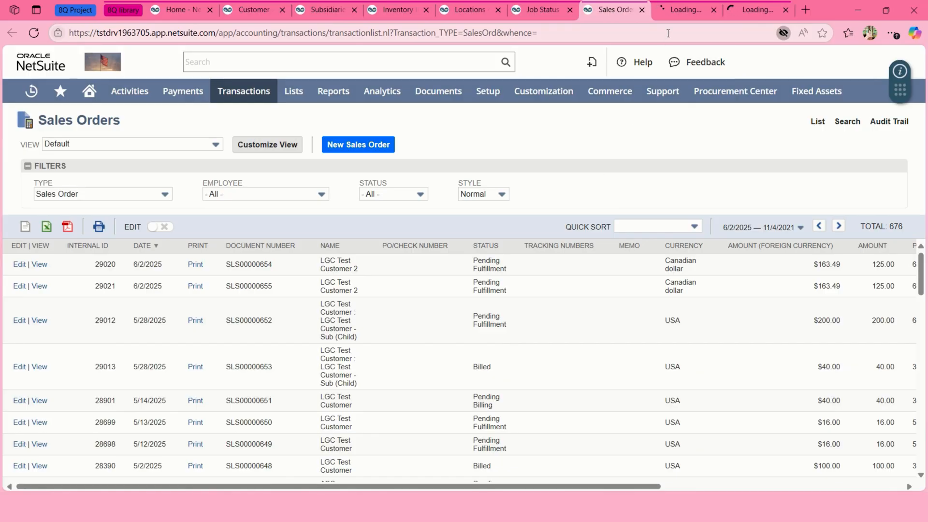
Review both imported sales orders, confirming Pending Fulfillment status and the $163.49 total on each.
left_click(675, 11)
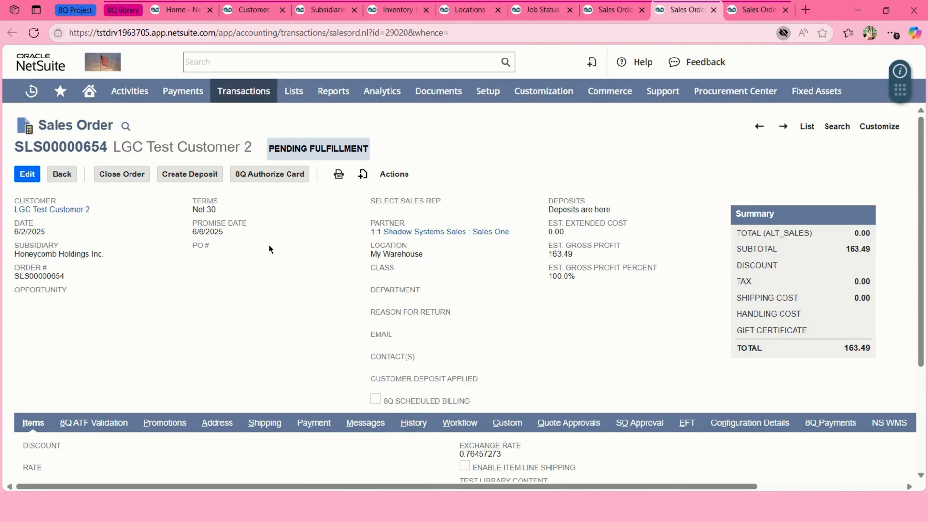
left_click(749, 15)
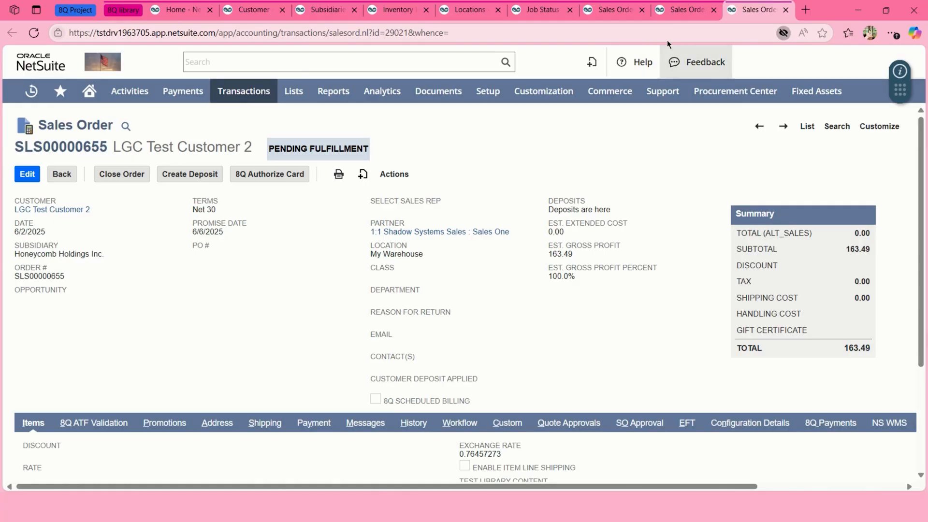
left_click(675, 18)
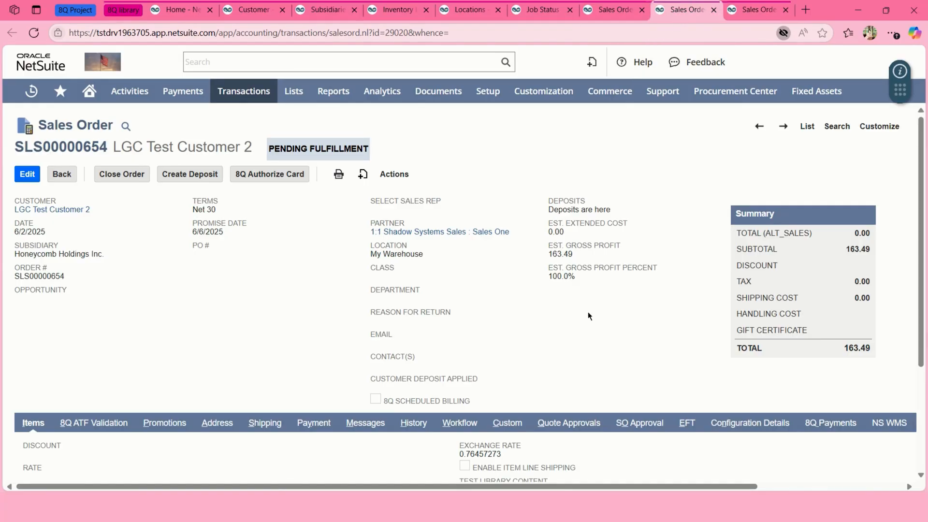